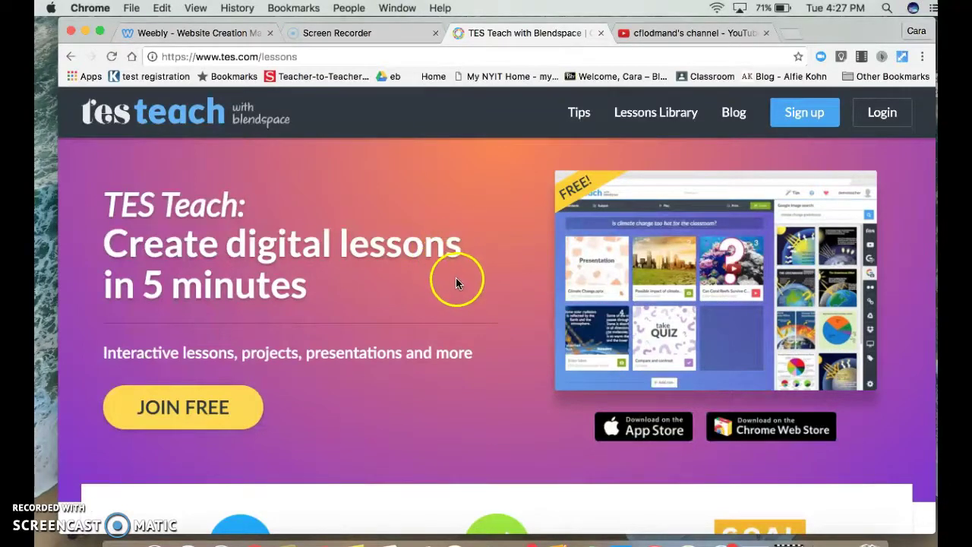
Browse the Tes Teach with Blendspace landing page before signing in.
scroll(469, 279, "down", 2)
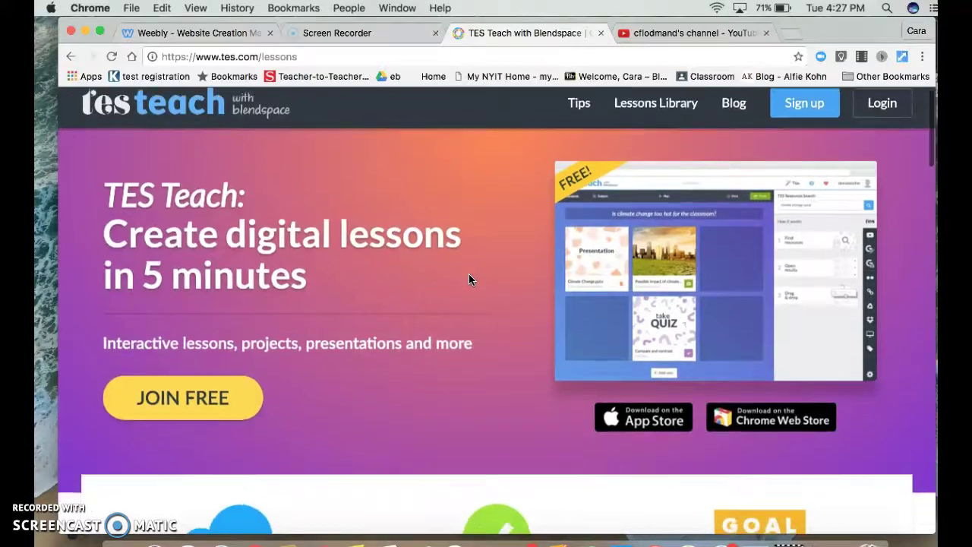
scroll(469, 279, "down", 3)
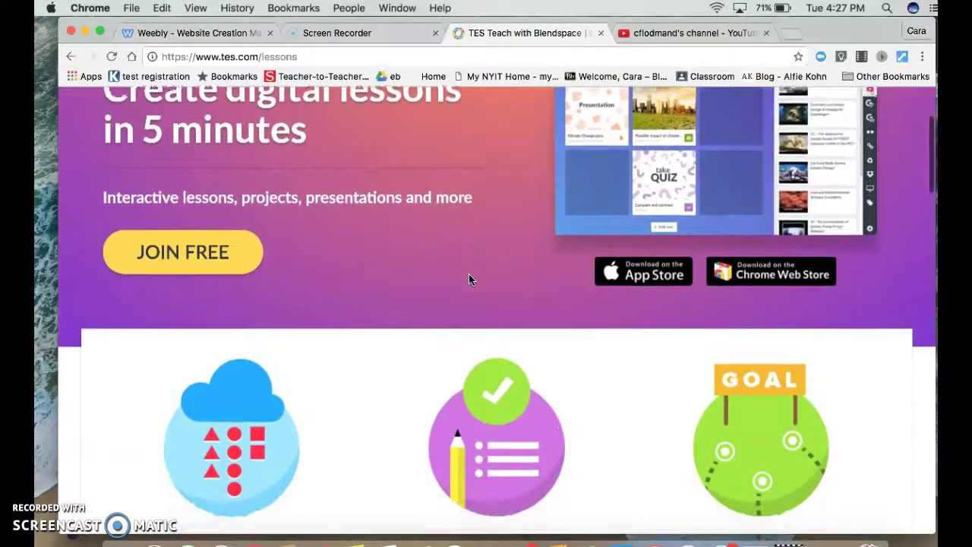
scroll(469, 279, "down", 2)
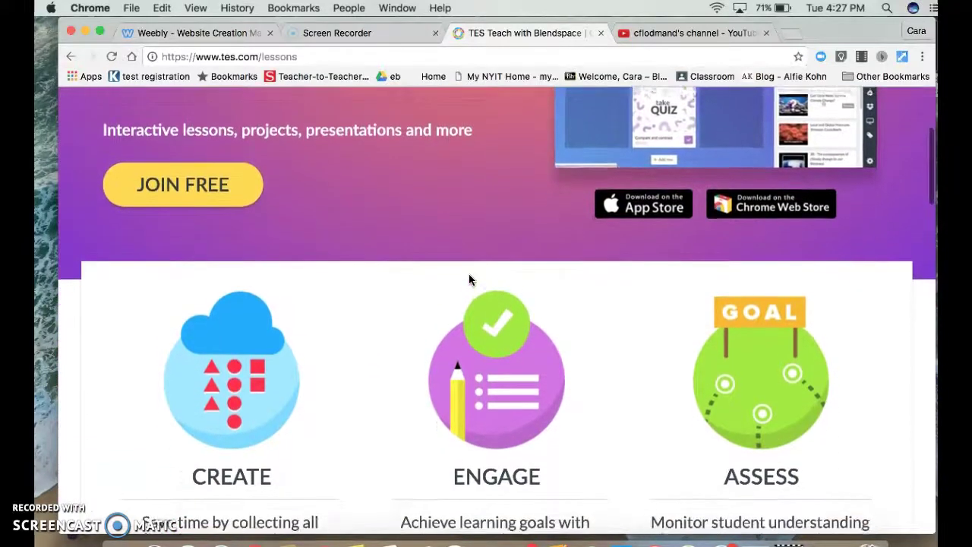
scroll(469, 278, "down", 2)
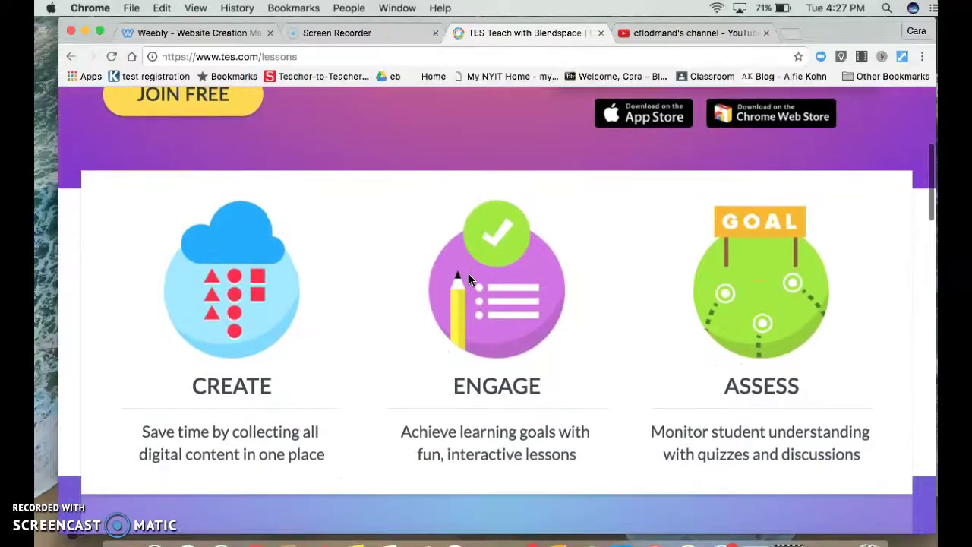
scroll(468, 279, "up", 1)
scroll(468, 278, "up", 1)
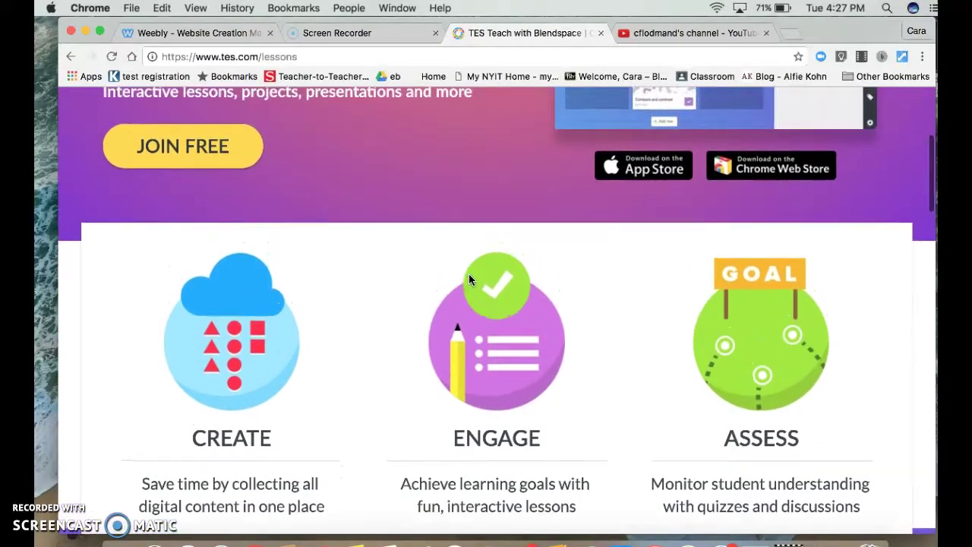
left_click(541, 356)
left_click(467, 313)
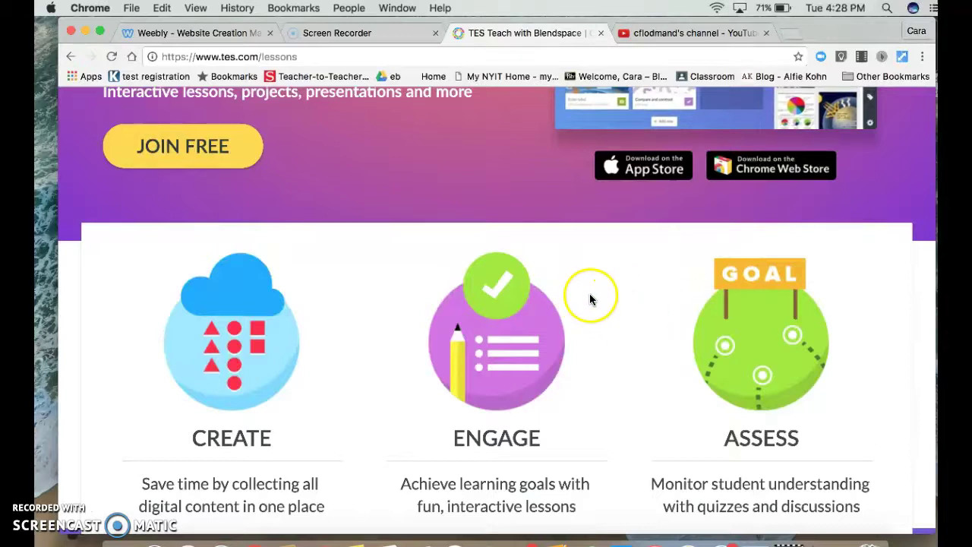
scroll(603, 291, "down", 1)
scroll(603, 291, "up", 5)
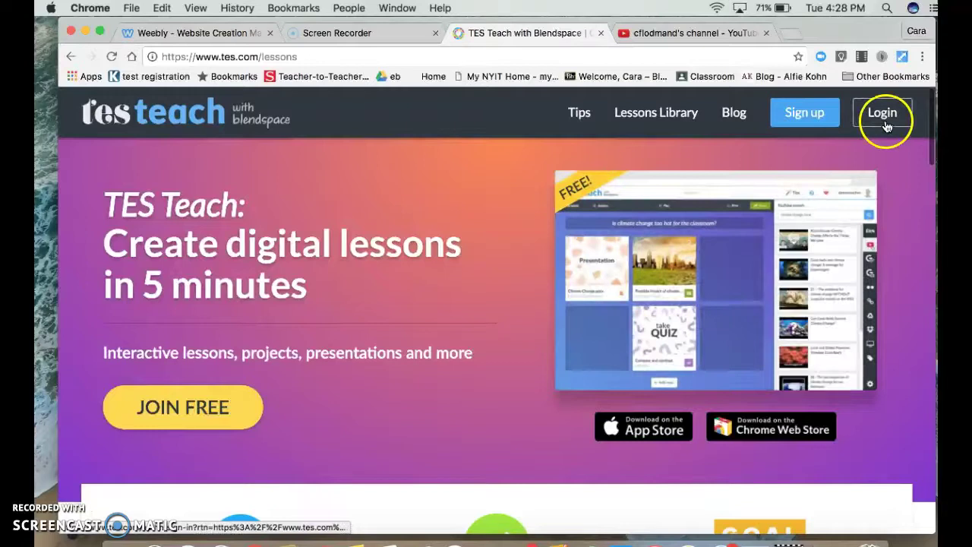
Log in with Google, picking the Google account in the popup.
left_click(883, 115)
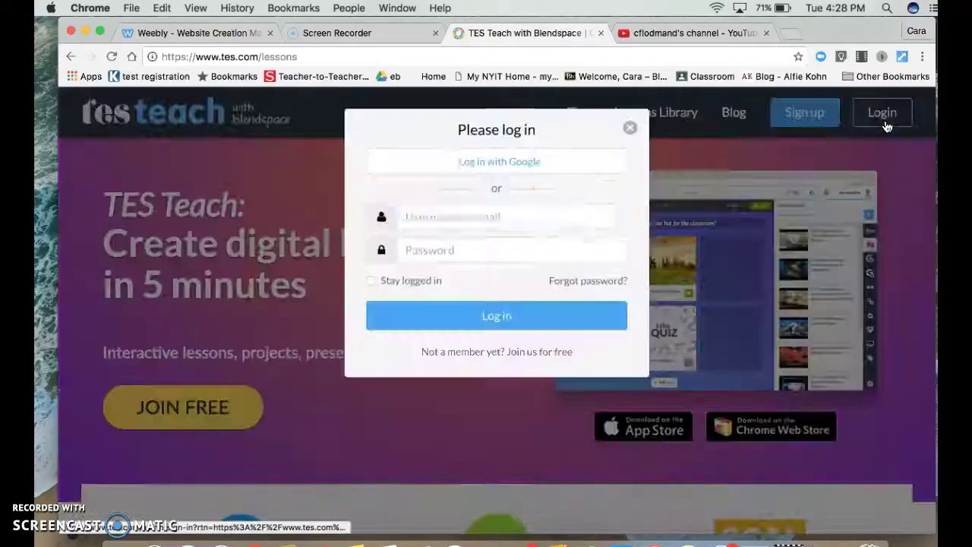
left_click(503, 164)
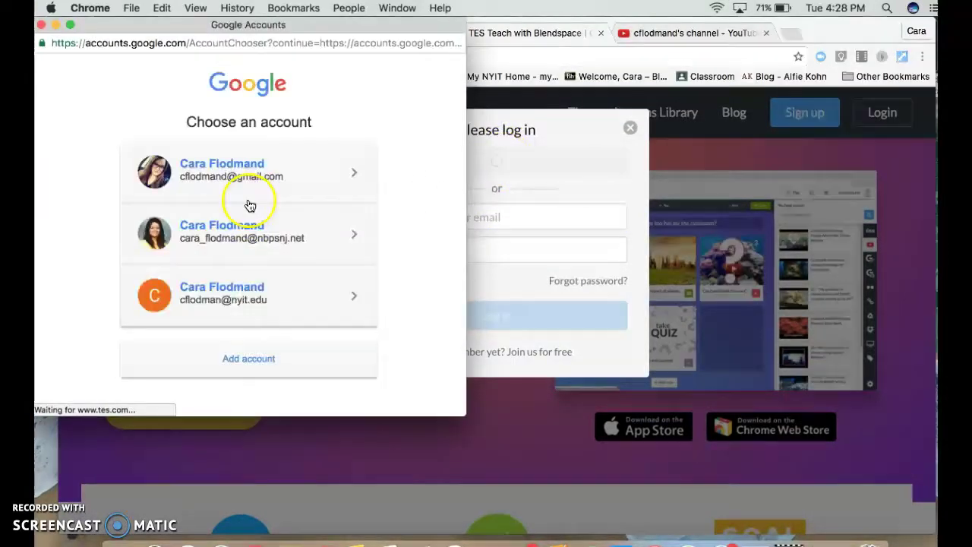
left_click(233, 235)
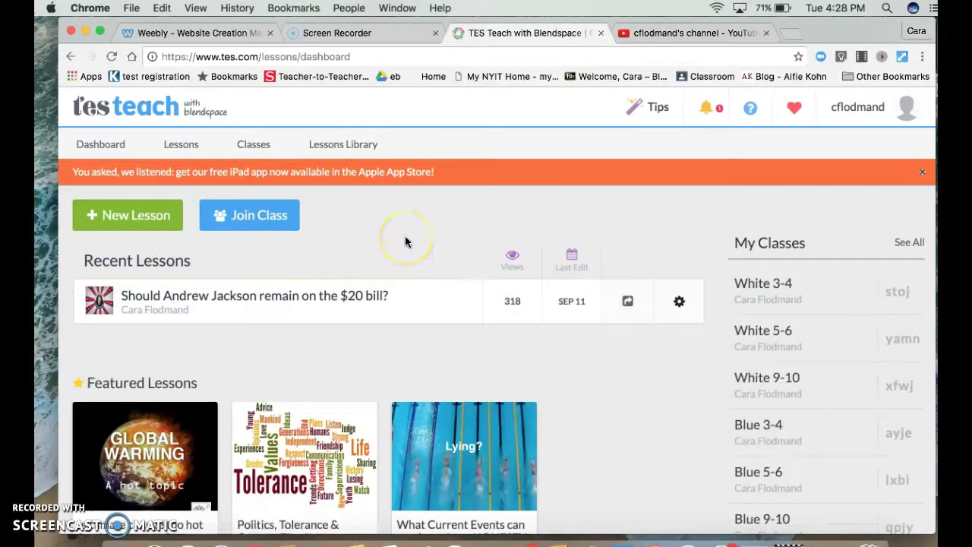
Open 'Should Andrew Jackson remain on the $20 bill?' from Recent Lessons.
scroll(402, 226, "down", 1)
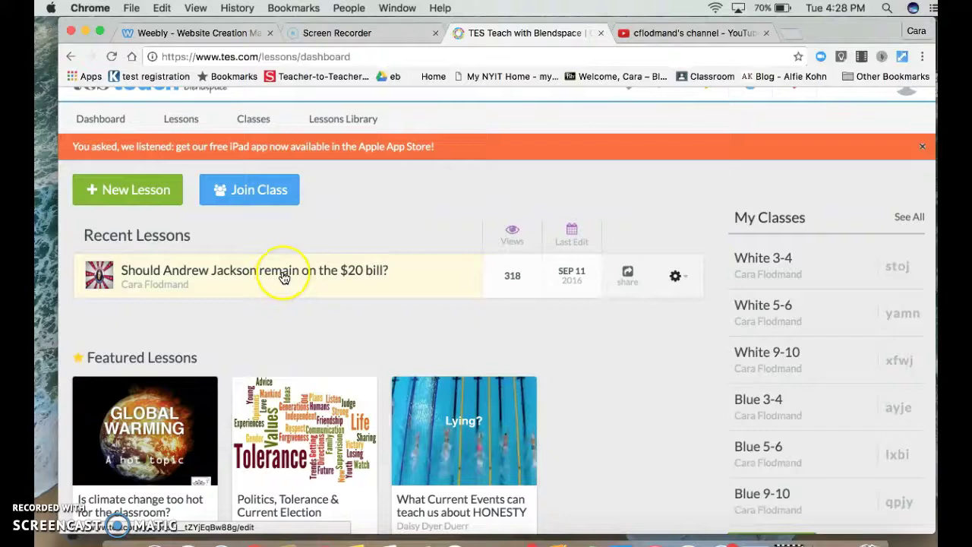
left_click(283, 277)
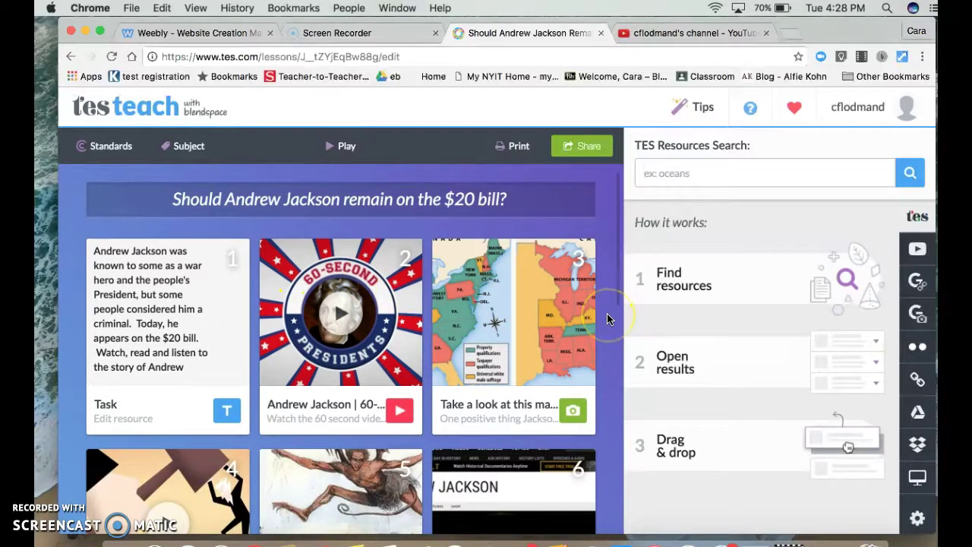
scroll(606, 313, "down", 1)
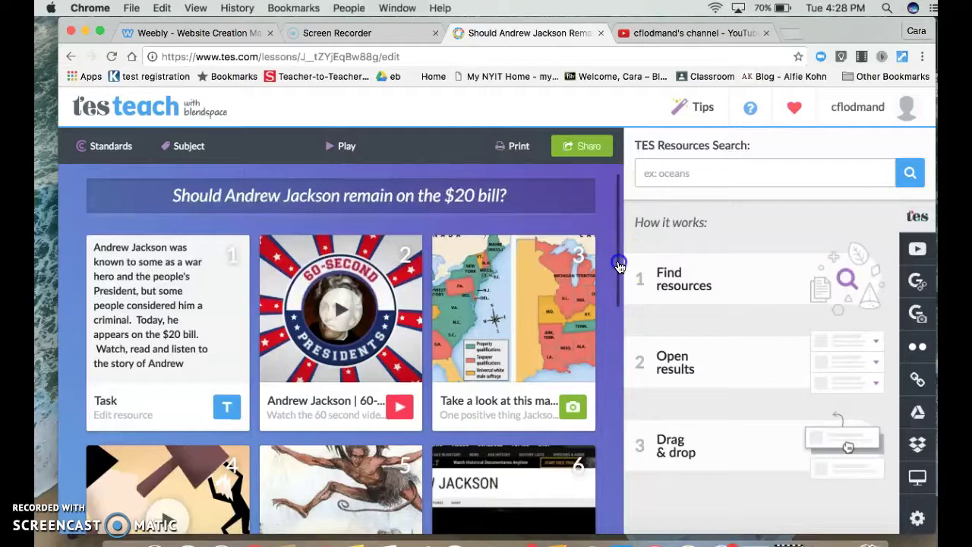
scroll(619, 273, "down", 3)
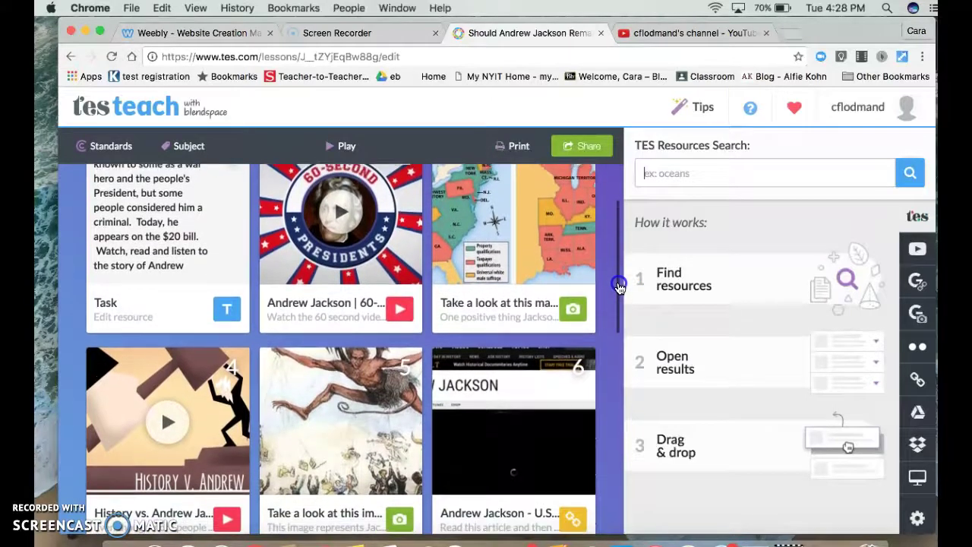
mouse_move(619, 285)
left_mouse_down()
mouse_move(618, 260)
mouse_move(620, 287)
left_mouse_up()
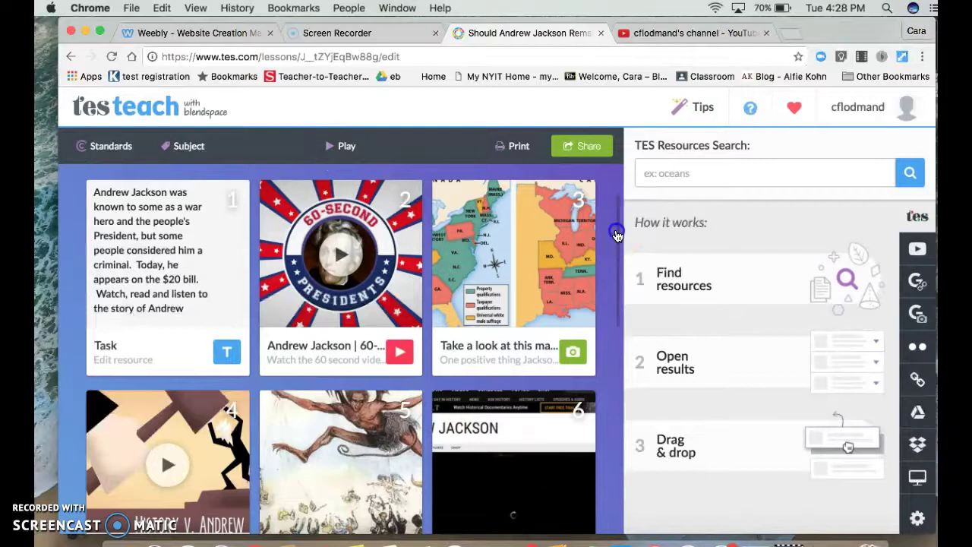
left_click_drag(617, 235, 608, 403)
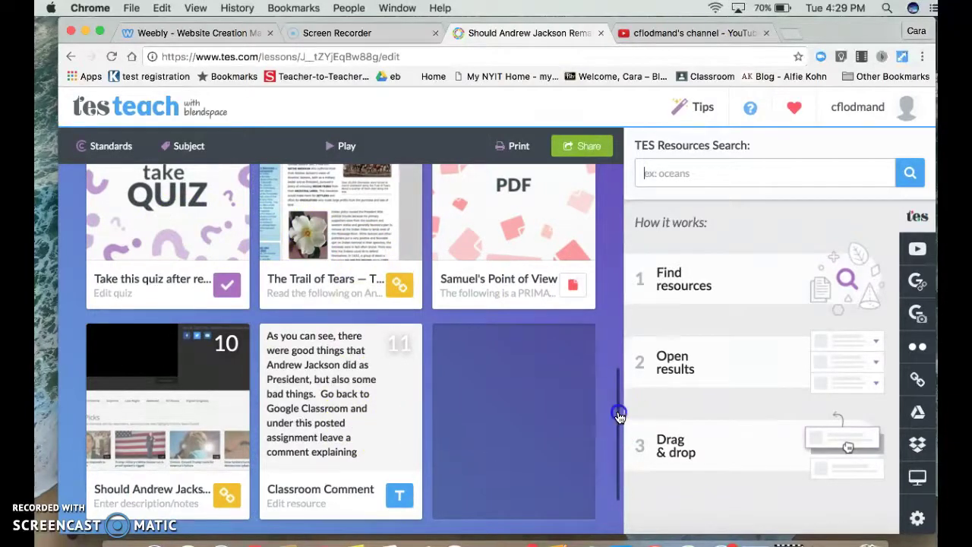
left_click_drag(620, 416, 621, 167)
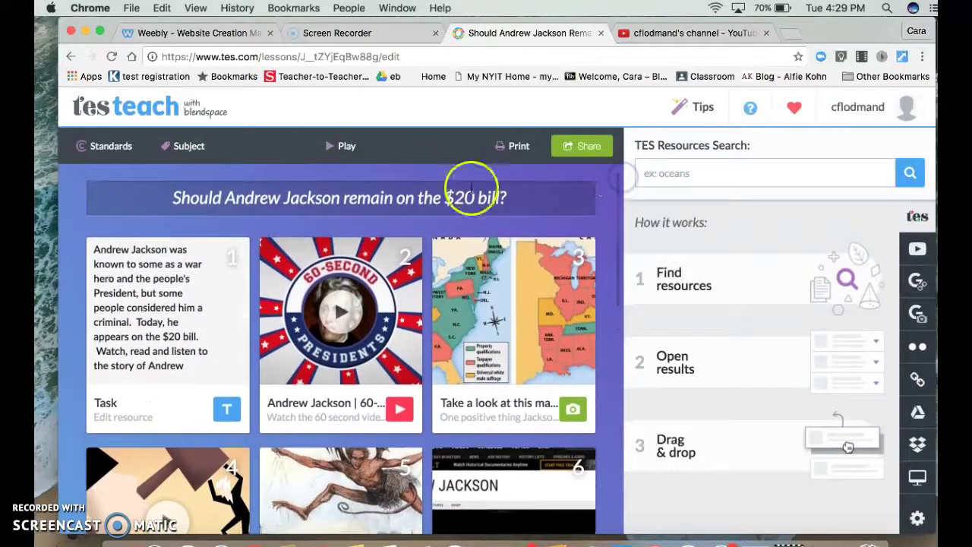
Play the lesson from the Task card, then advance to the 60-Second Presidents video.
left_click(341, 152)
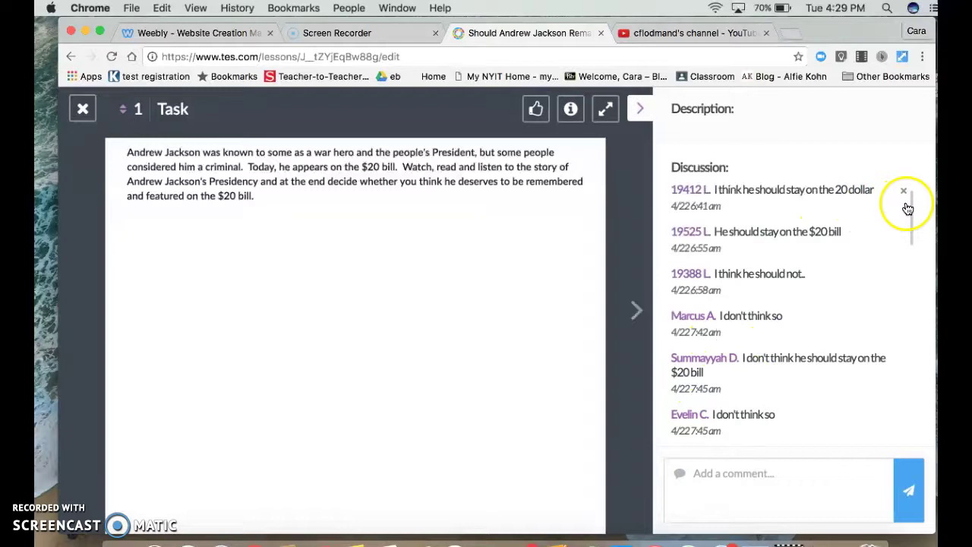
mouse_move(915, 207)
left_mouse_down()
mouse_move(912, 322)
mouse_move(922, 192)
left_mouse_up()
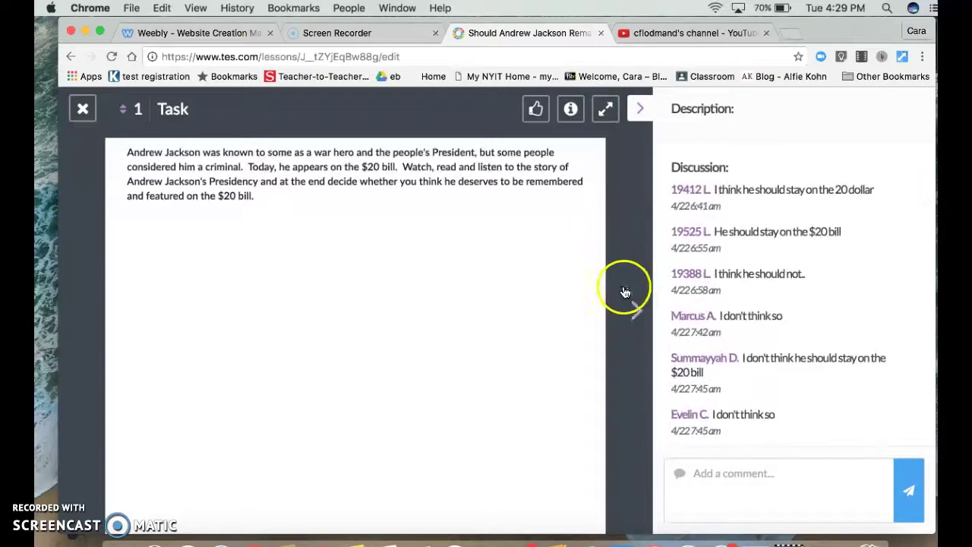
left_click(636, 311)
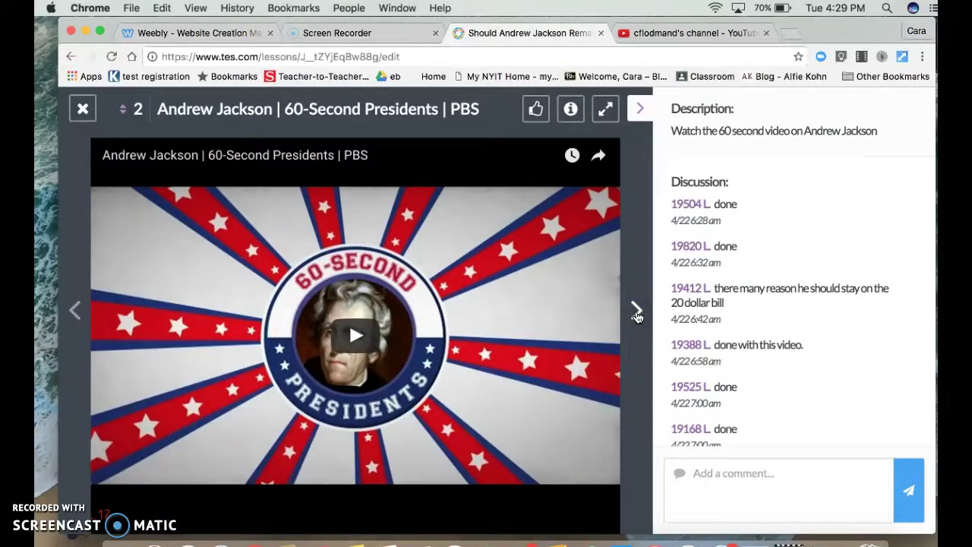
Advance past the map, videos, article, quiz and Trail of Tears cards to slide 9.
left_click(637, 311)
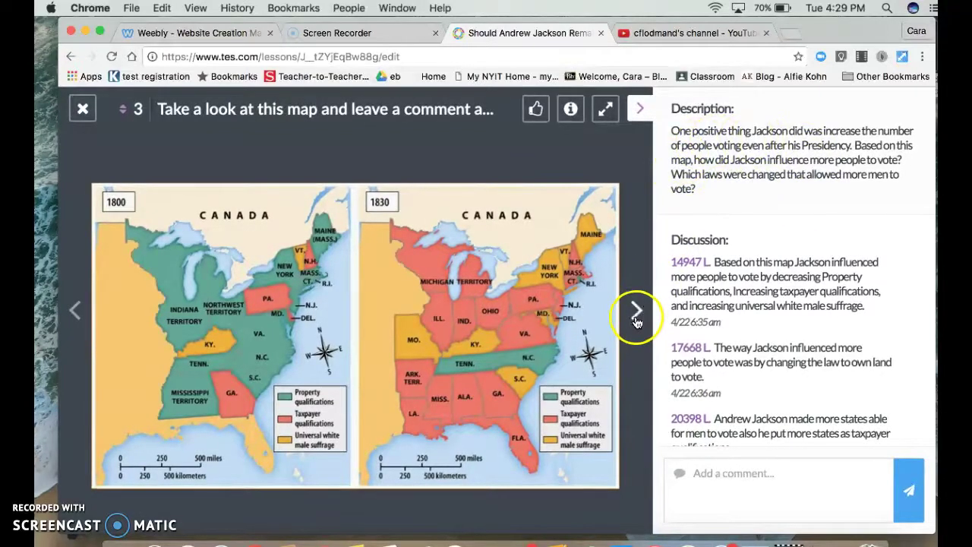
left_click(636, 311)
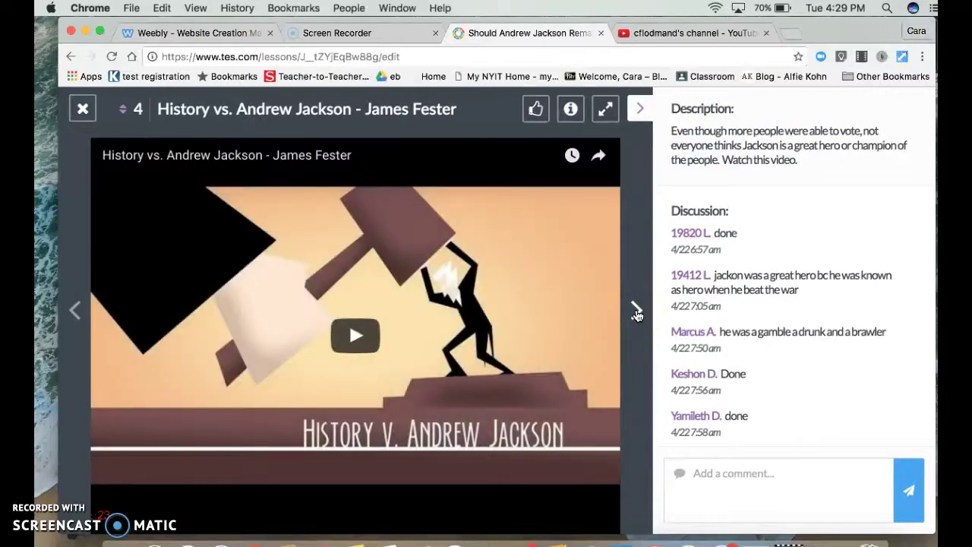
left_click(637, 311)
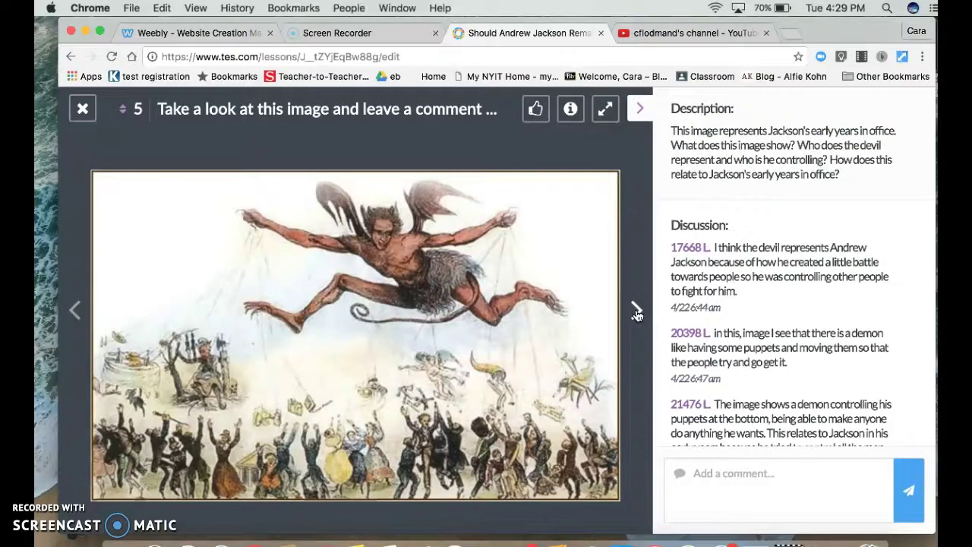
left_click(637, 311)
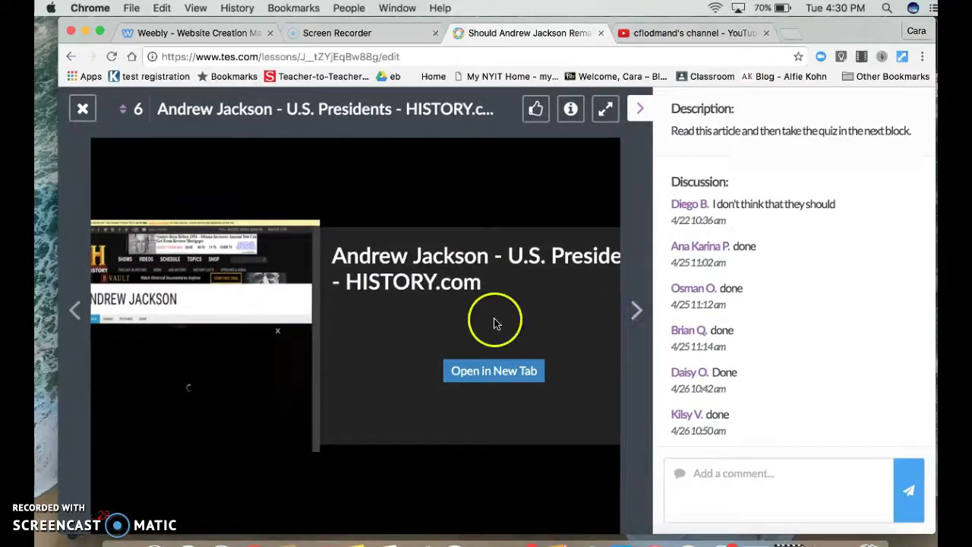
left_click(637, 315)
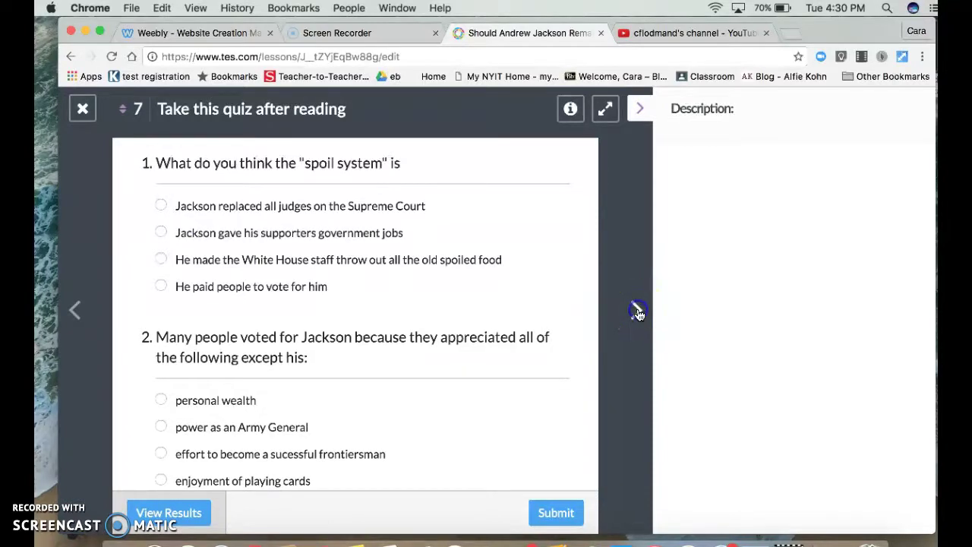
left_click(636, 311)
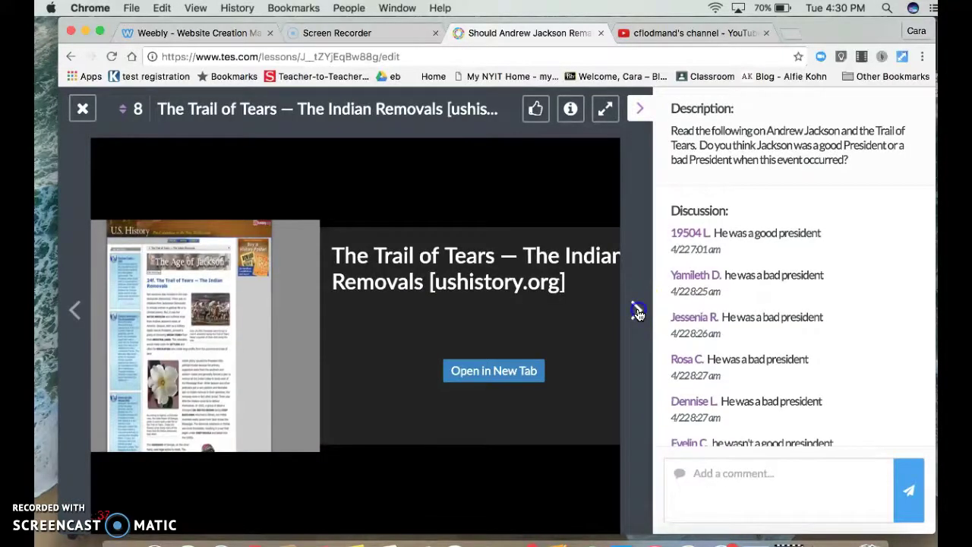
left_click(638, 311)
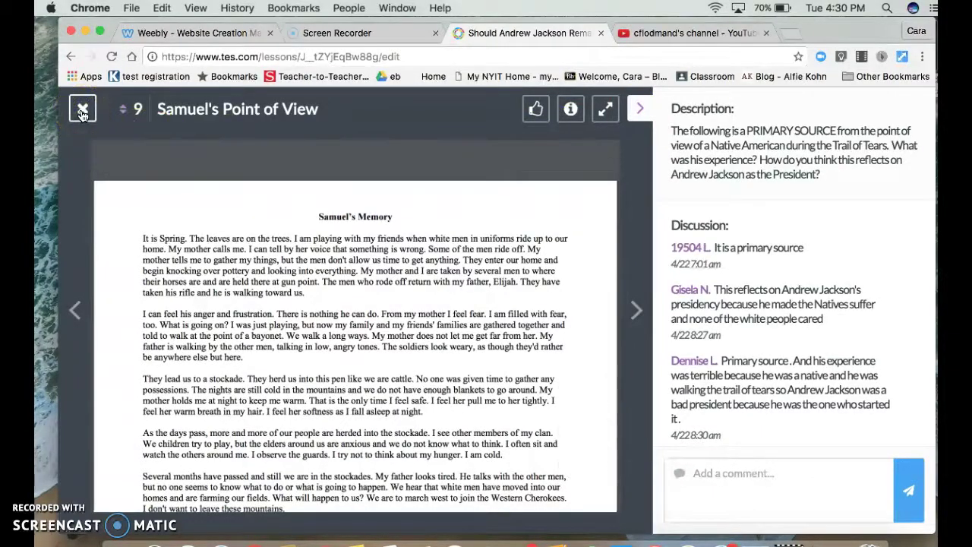
left_click_drag(303, 378, 400, 357)
scroll(400, 357, "down", 3)
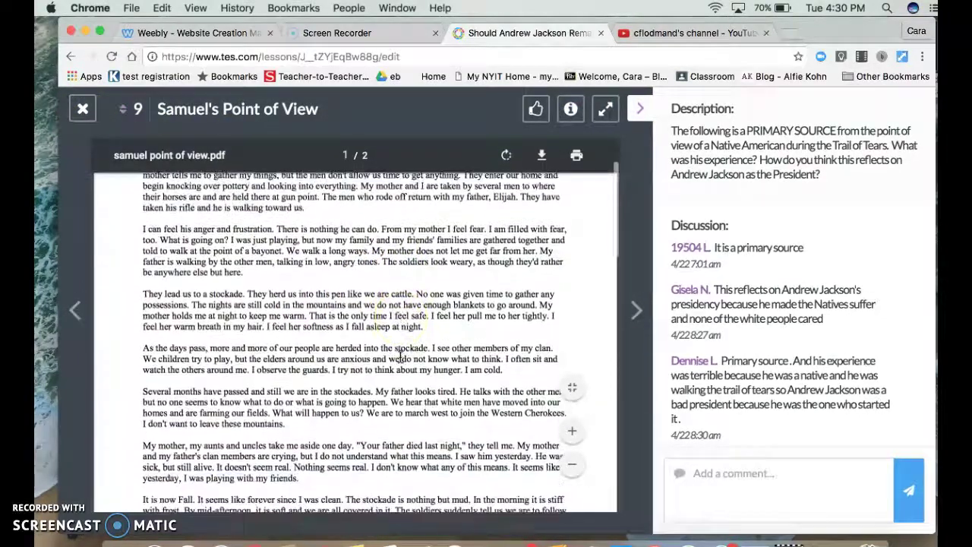
scroll(401, 357, "down", 2)
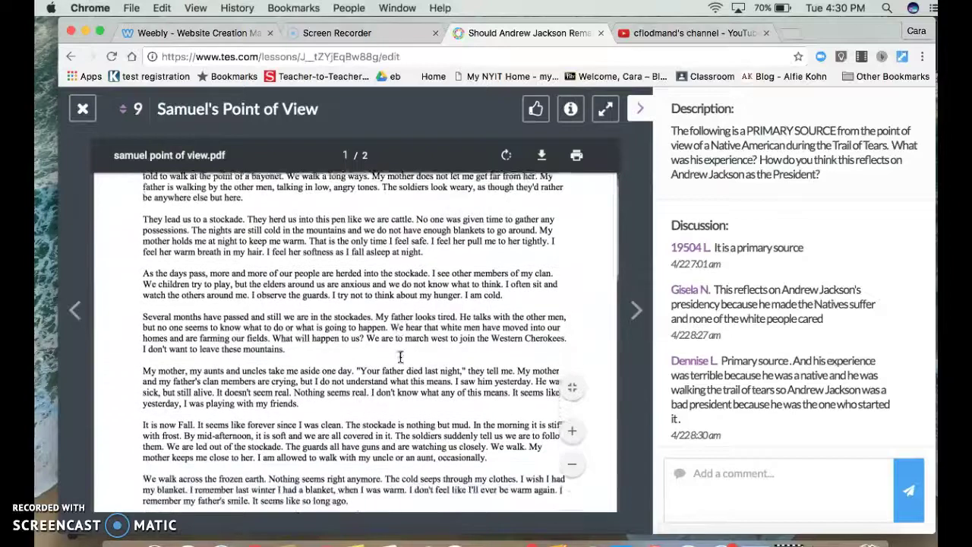
scroll(400, 357, "down", 3)
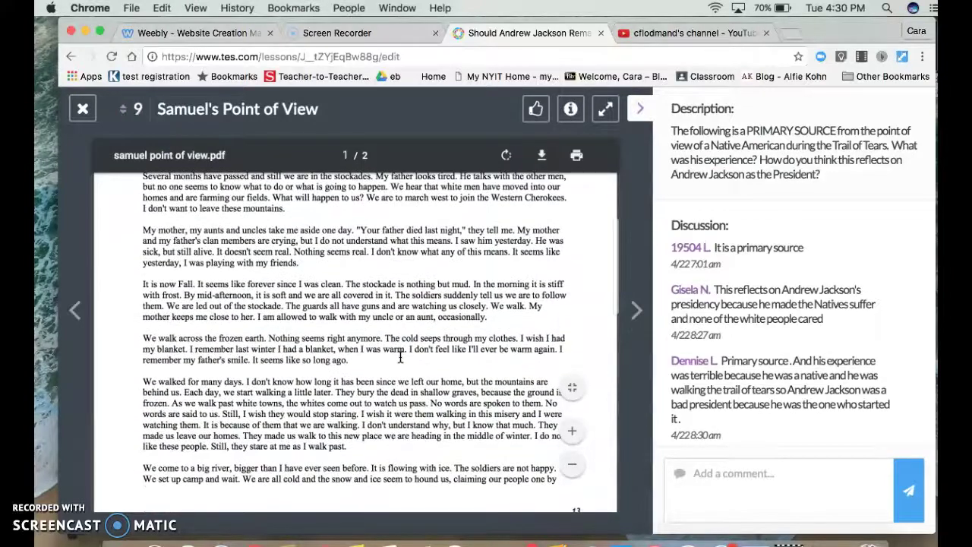
scroll(400, 357, "down", 1)
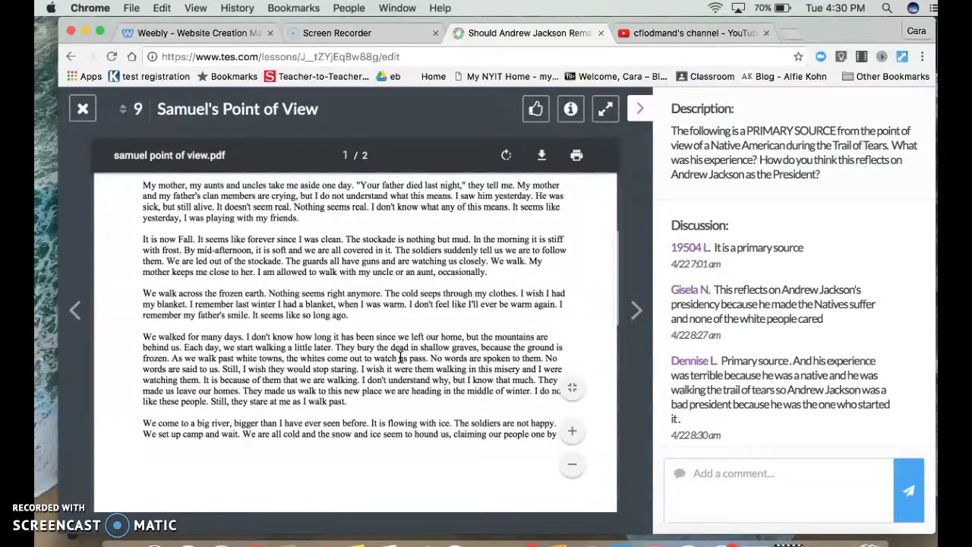
scroll(400, 357, "up", 2)
scroll(400, 356, "up", 6)
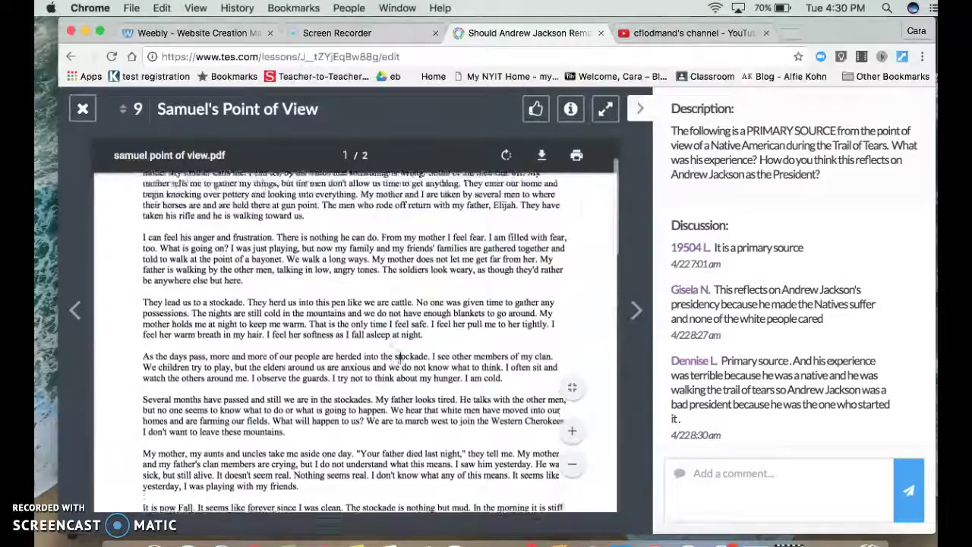
scroll(220, 274, "up", 2)
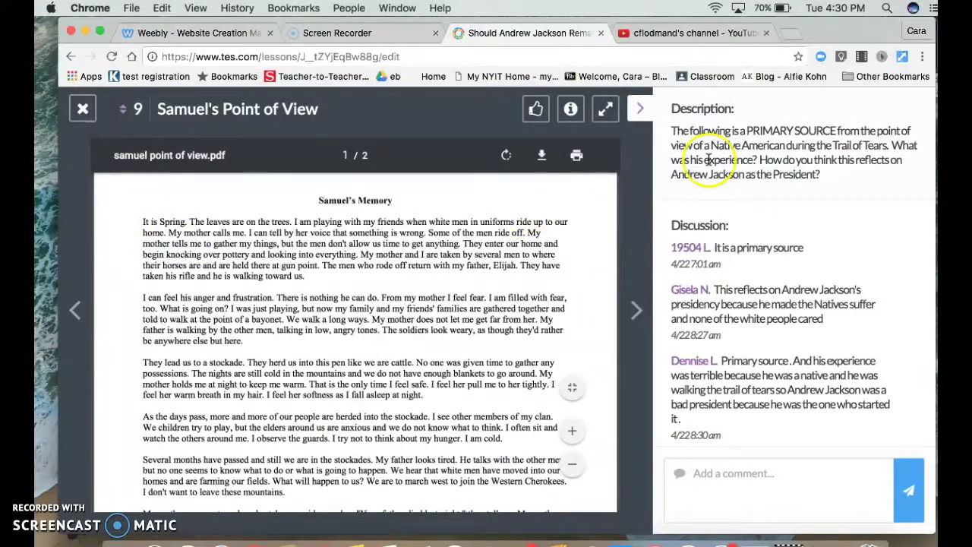
scroll(744, 261, "down", 2)
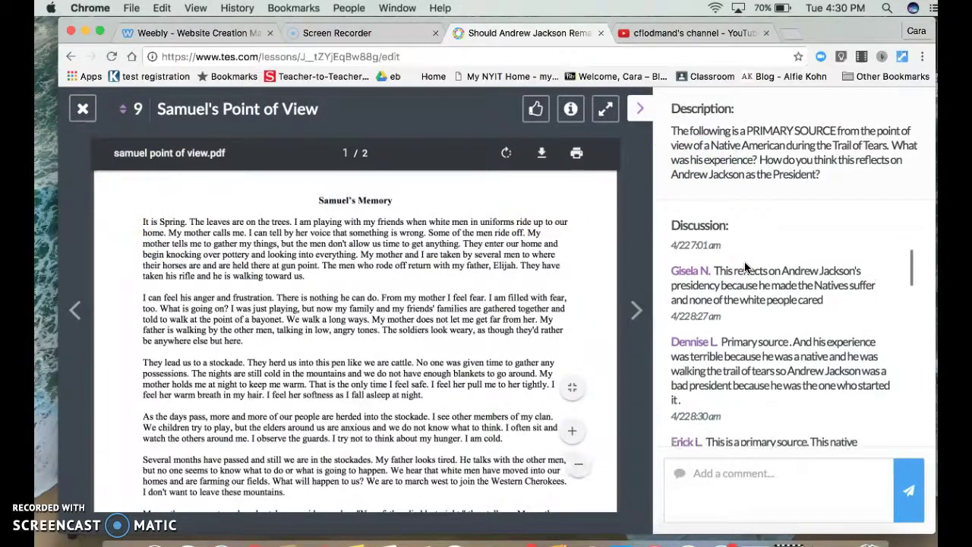
scroll(745, 265, "down", 3)
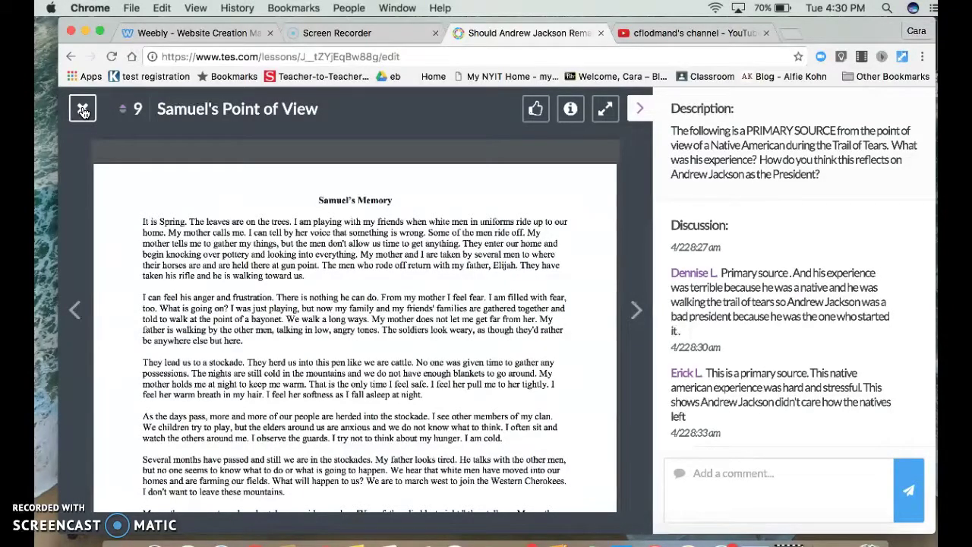
Close the slide viewer and scroll through the lesson's resource card grid.
left_click(84, 111)
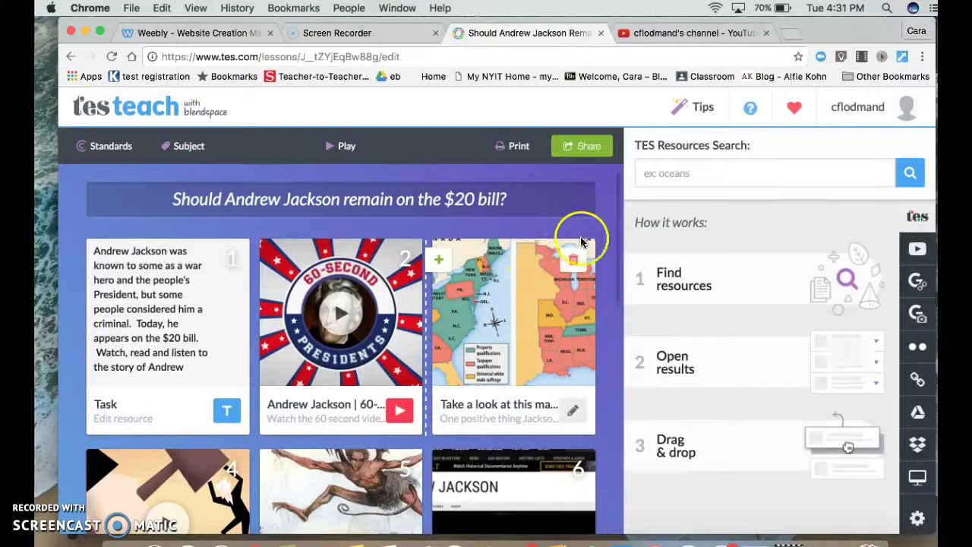
scroll(606, 253, "down", 1)
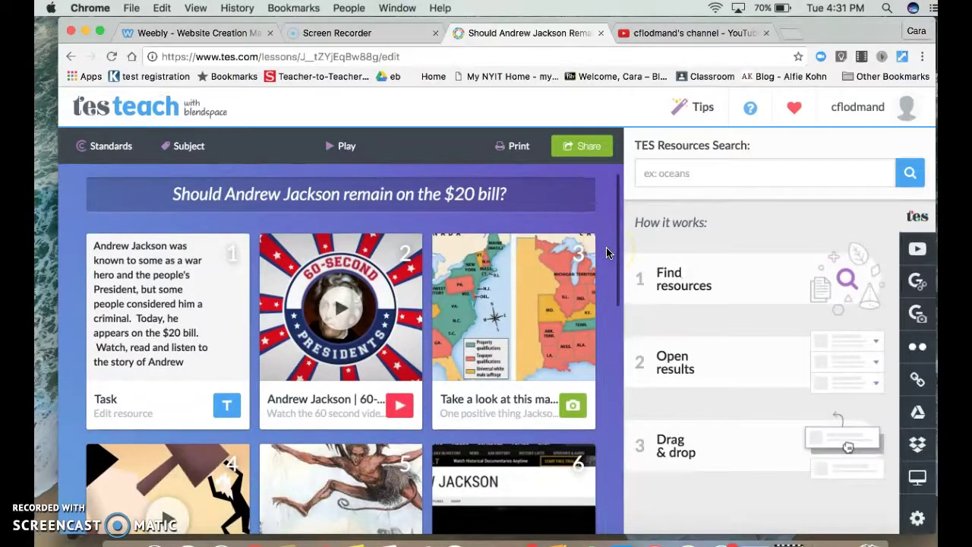
scroll(606, 253, "down", 1)
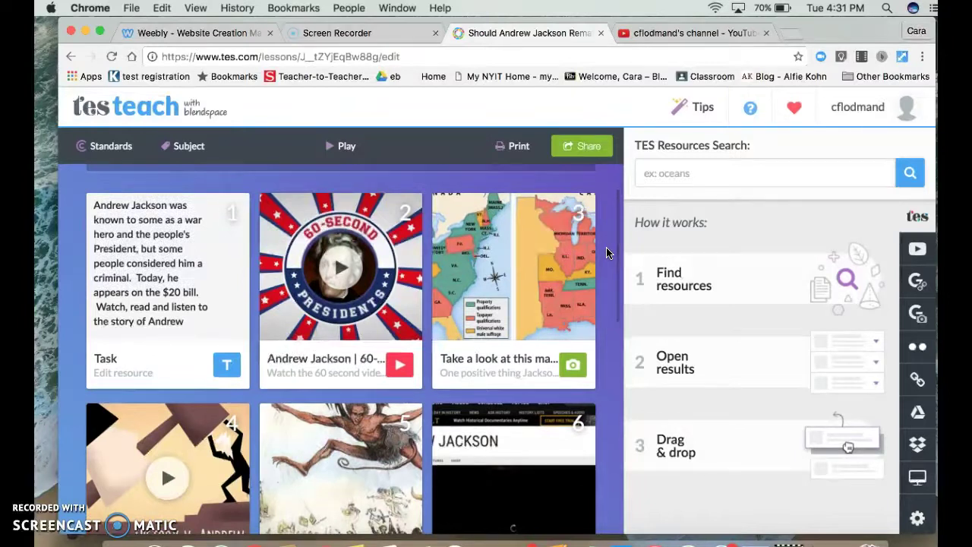
scroll(607, 251, "down", 2)
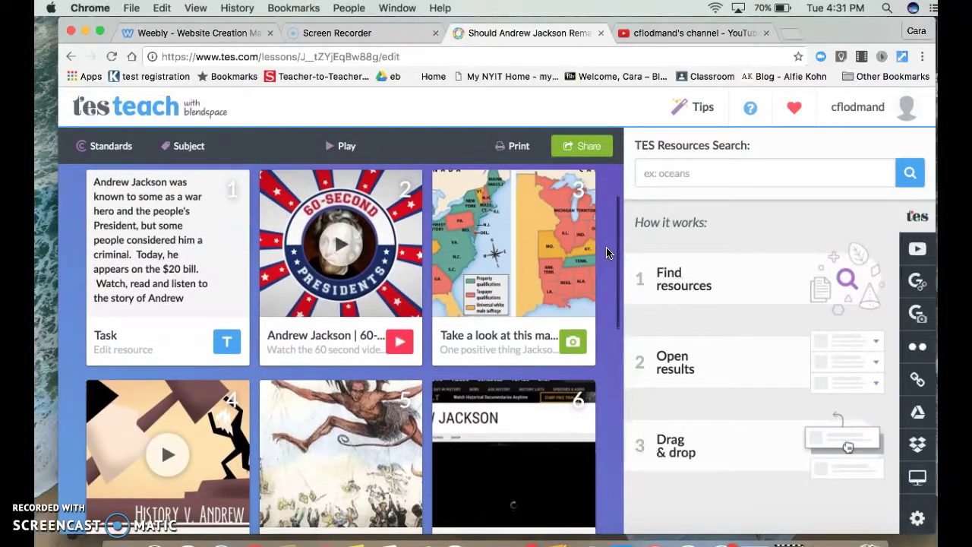
scroll(606, 247, "down", 1)
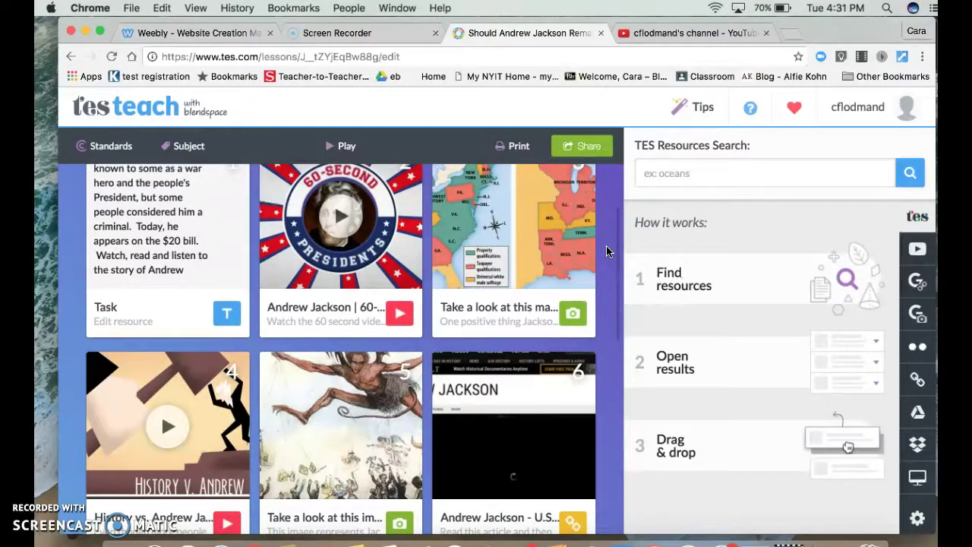
scroll(606, 245, "down", 1)
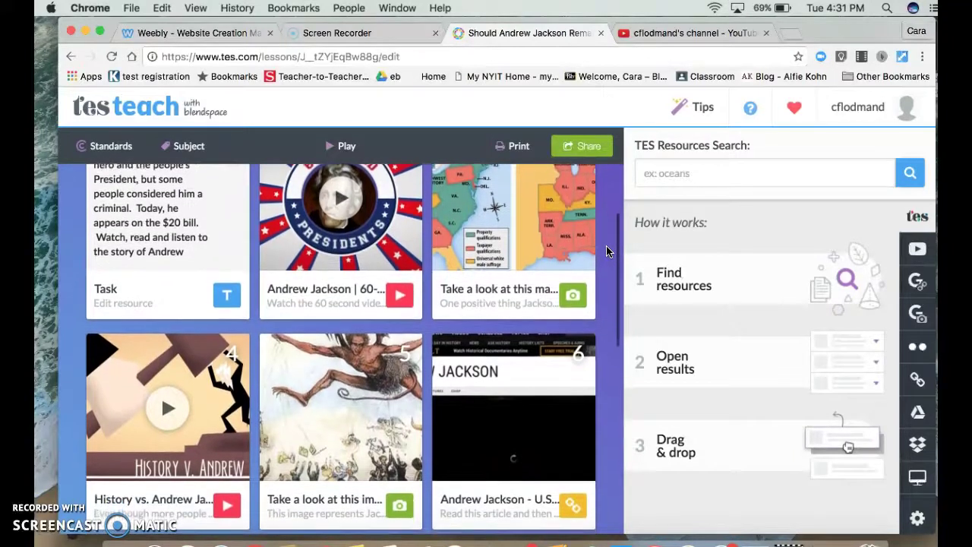
scroll(606, 245, "up", 5)
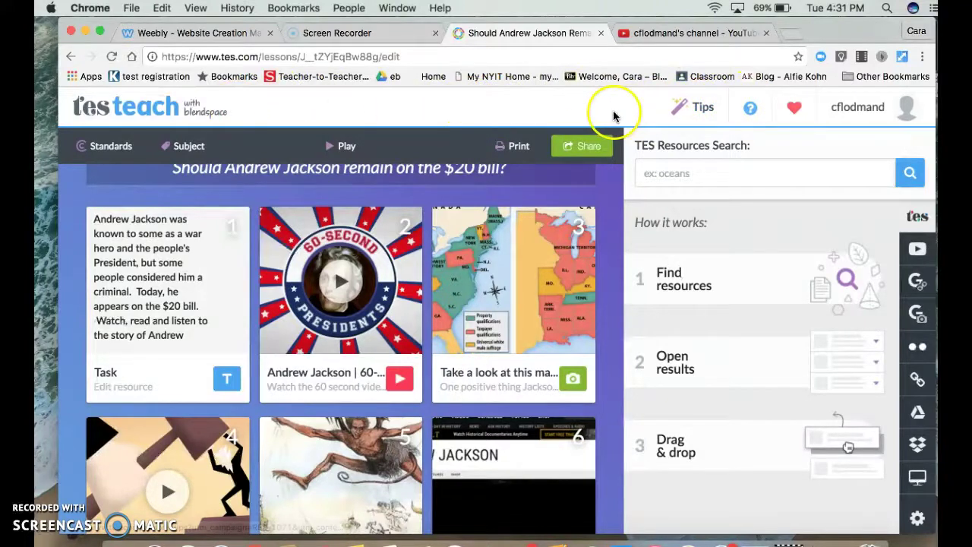
Scroll to the top of the board to create a new untitled lesson.
scroll(575, 185, "up", 2)
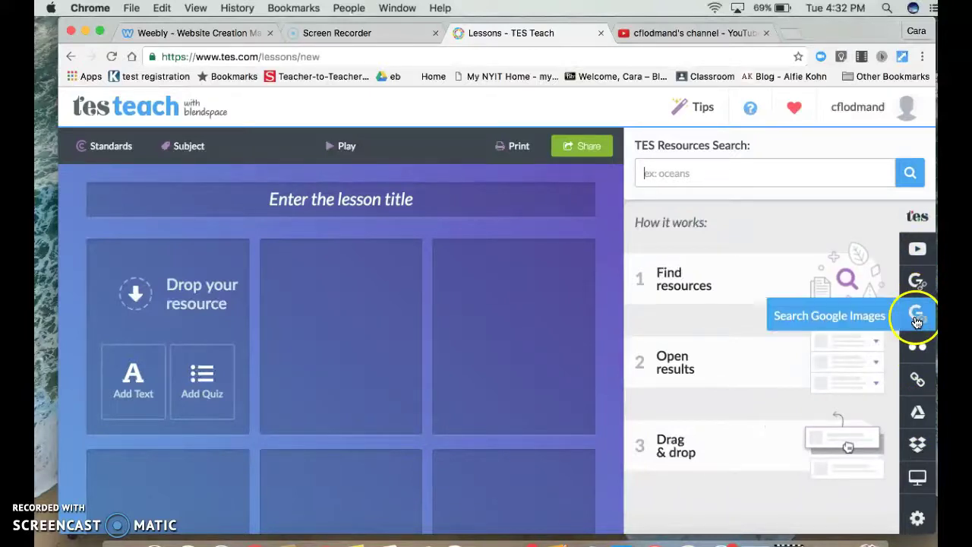
mouse_move(478, 342)
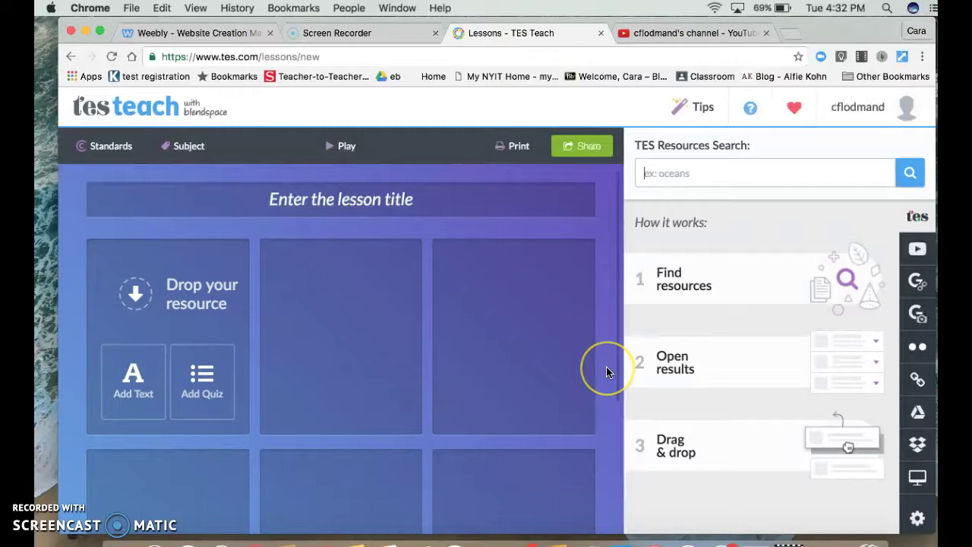
mouse_move(536, 237)
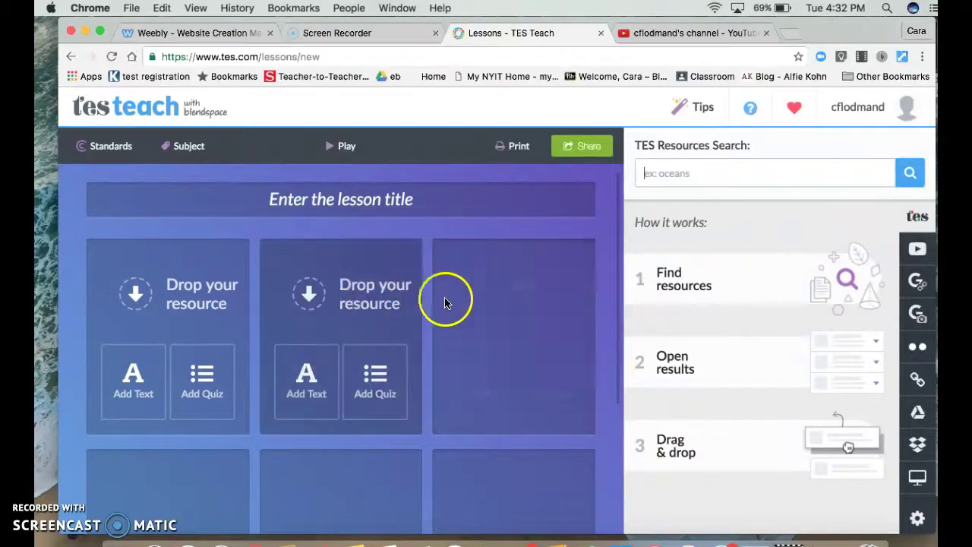
mouse_move(527, 380)
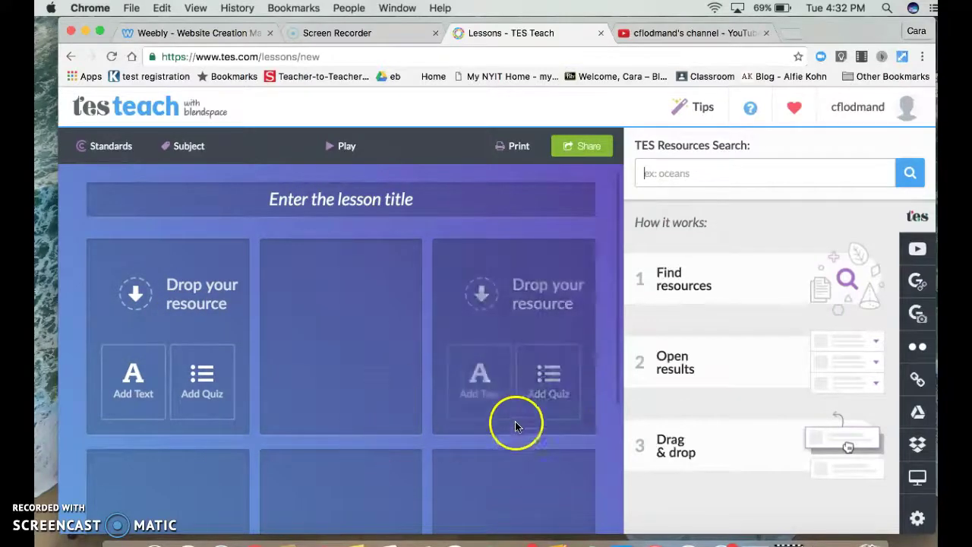
scroll(621, 405, "down", 1)
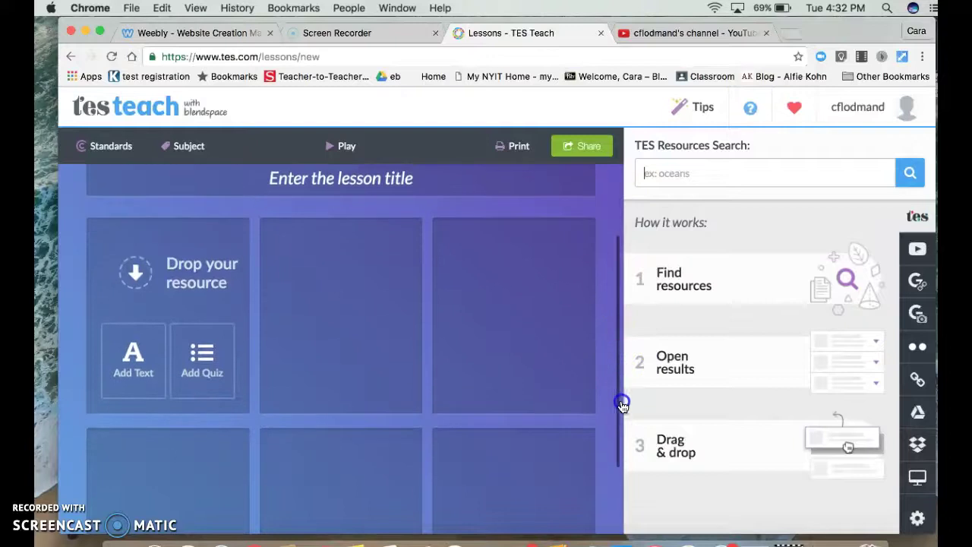
left_click_drag(621, 404, 615, 290)
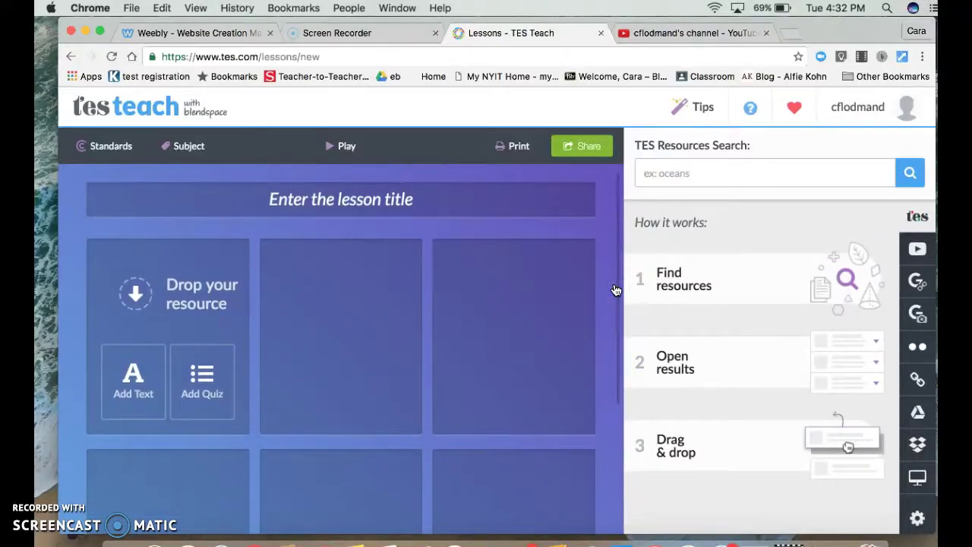
left_click(445, 194)
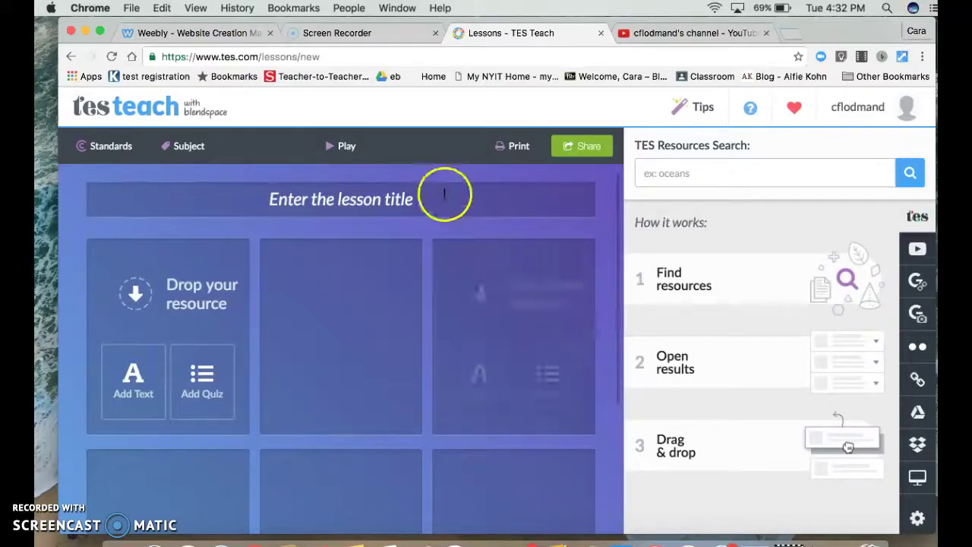